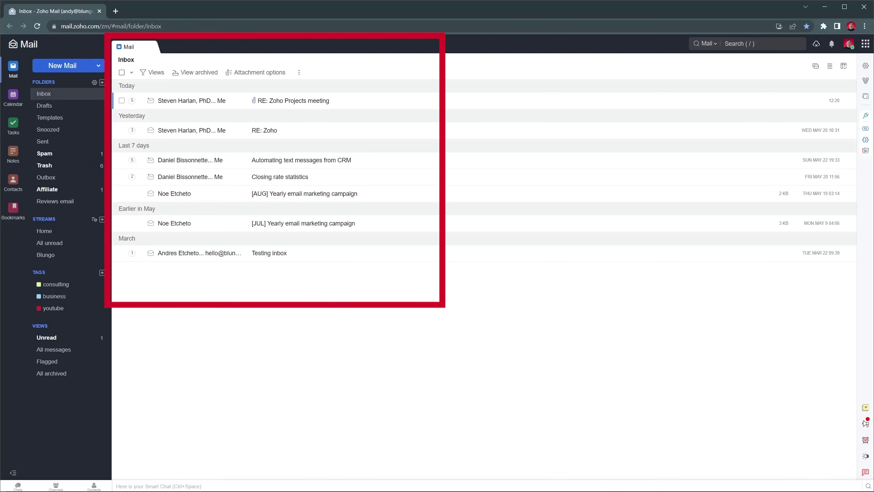
- Browse the Calendar, Tasks, Notes, Contacts and Bookmarks apps, then return to the mail inbox
click(13, 98)
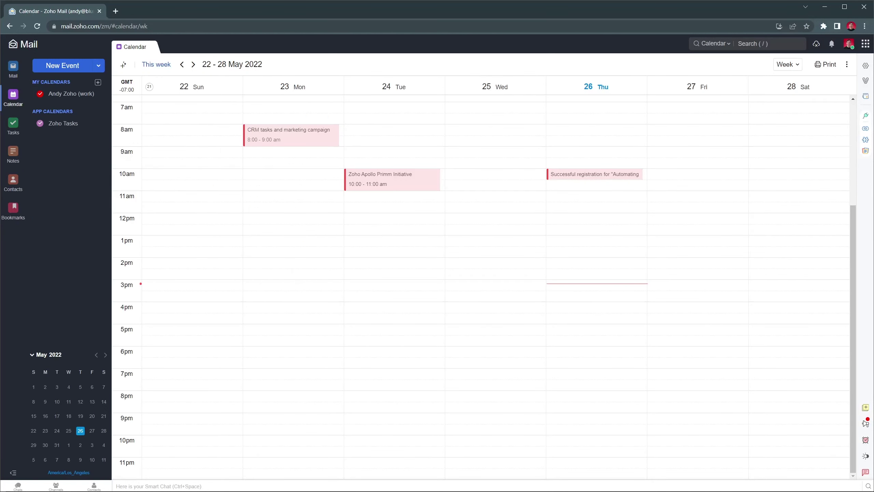
click(12, 126)
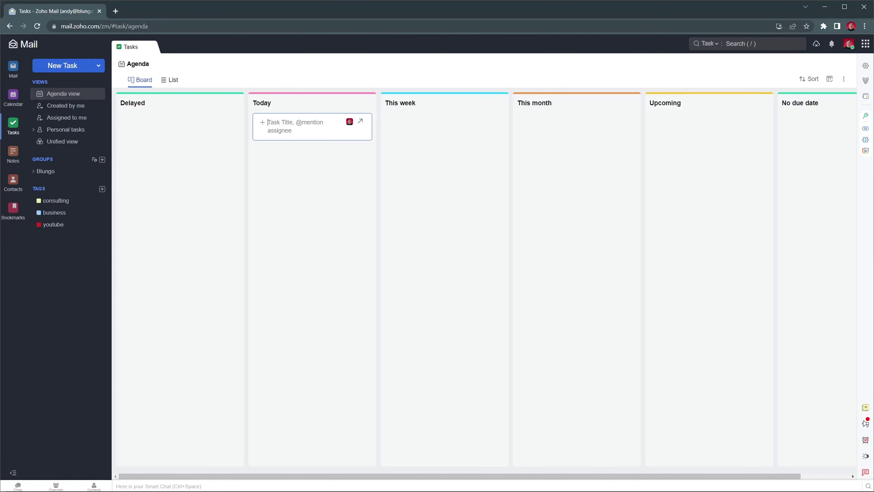
click(13, 154)
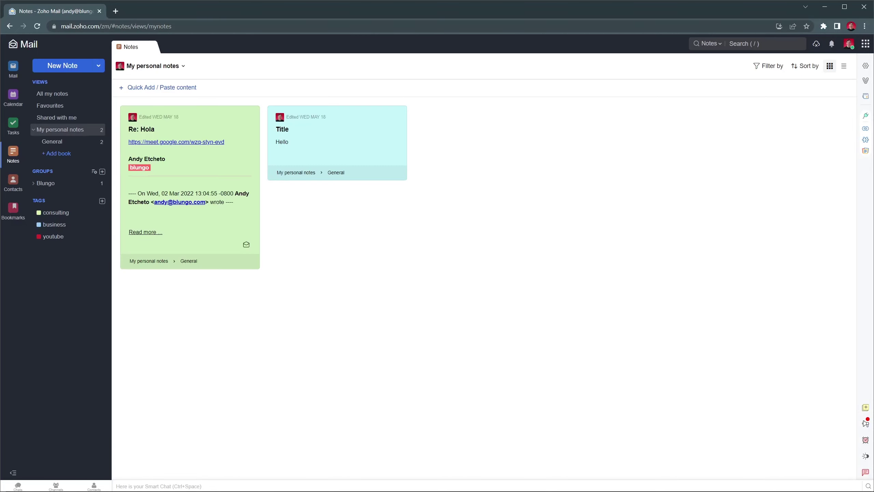
click(13, 182)
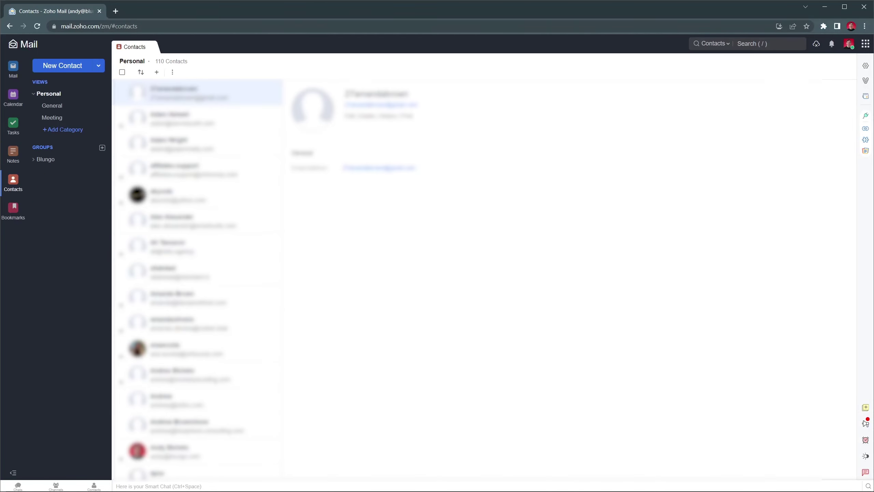
click(13, 210)
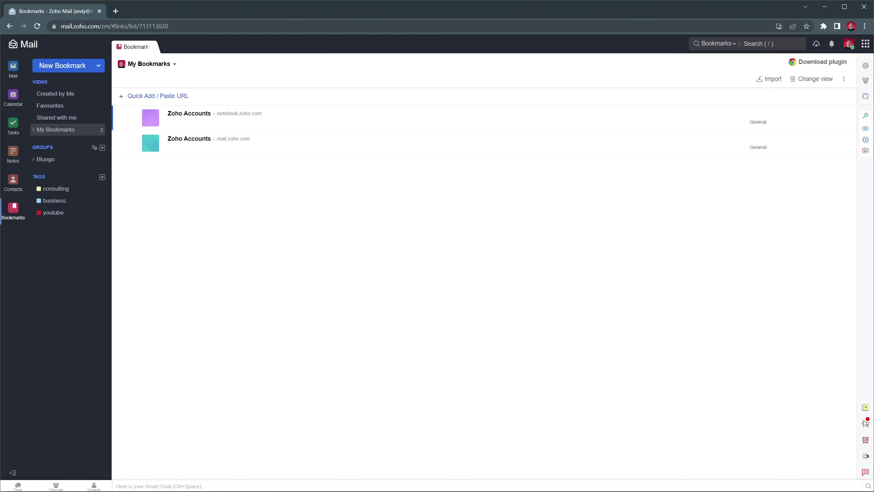
key(alt+Left)
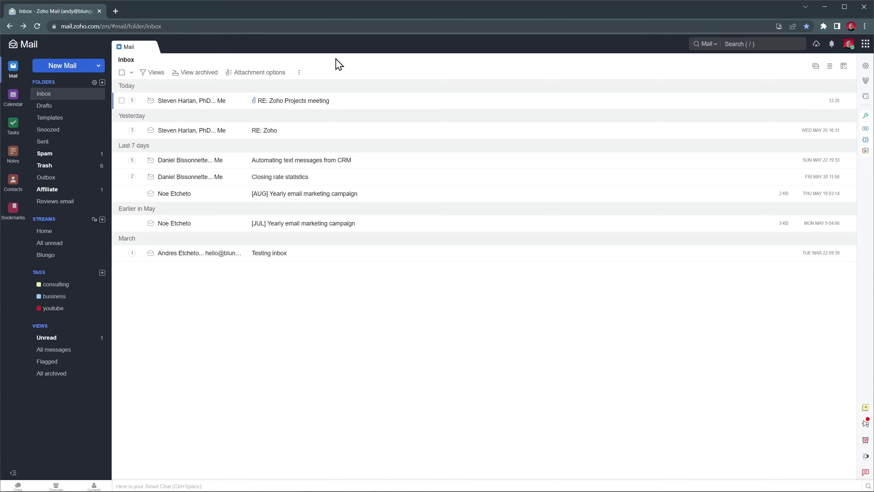
- Filter the inbox to show archived emails, then clear the filter
click(152, 73)
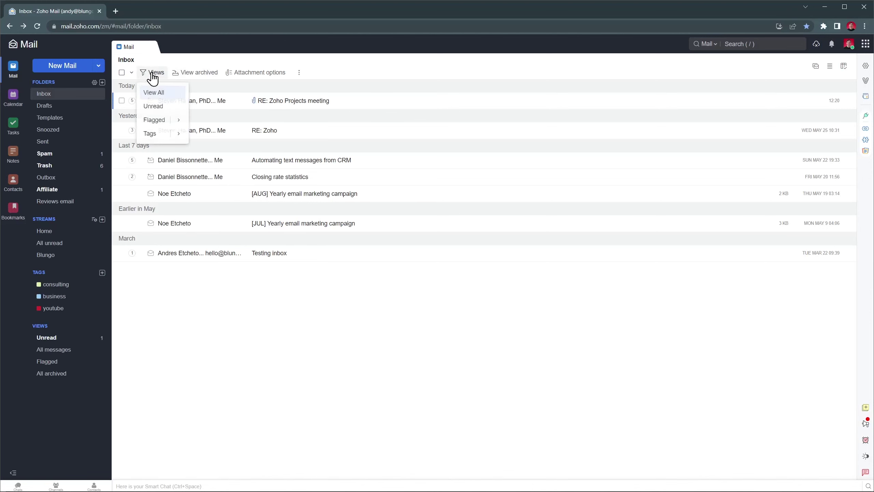
click(198, 73)
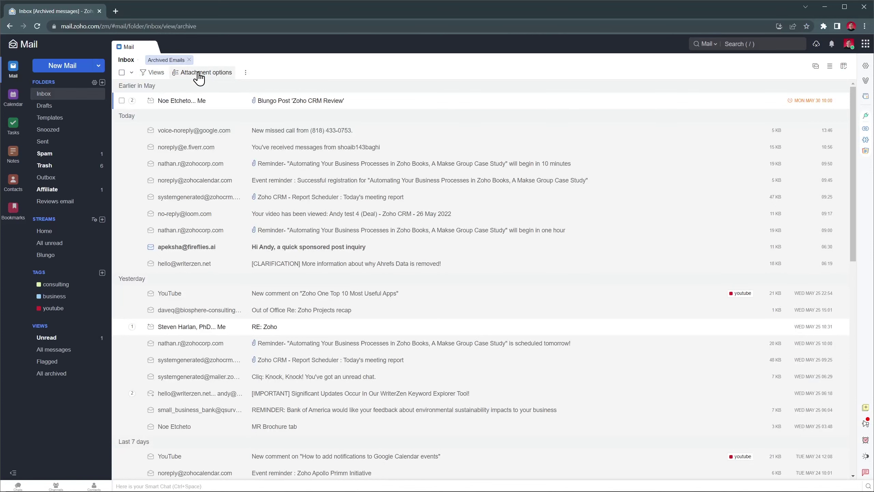
click(189, 59)
- View all attachments in the inbox folder, then open the Blungo stream
click(248, 74)
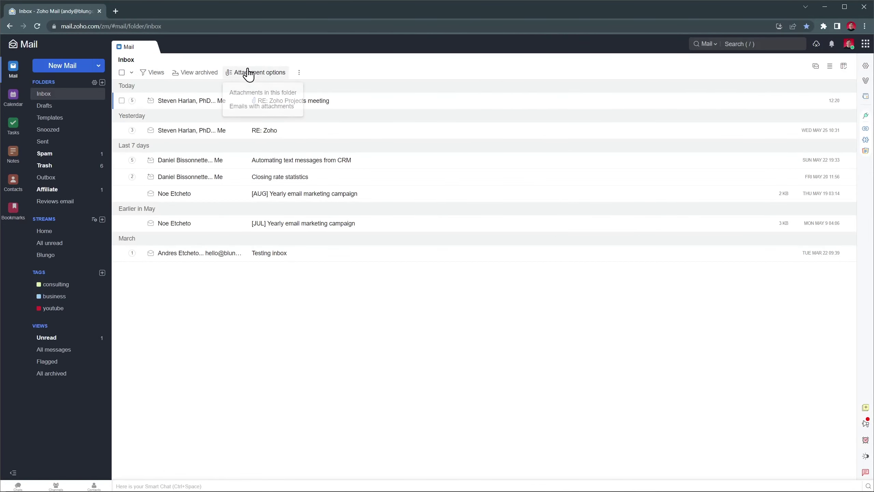
click(251, 92)
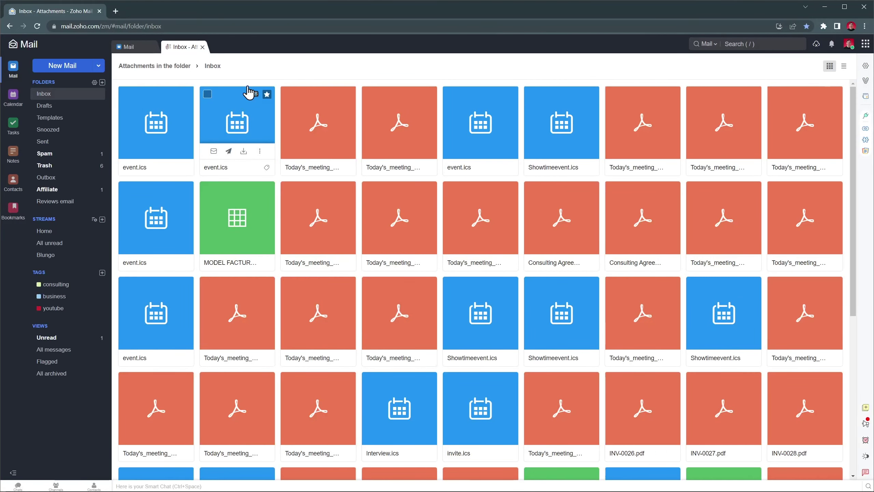
click(202, 47)
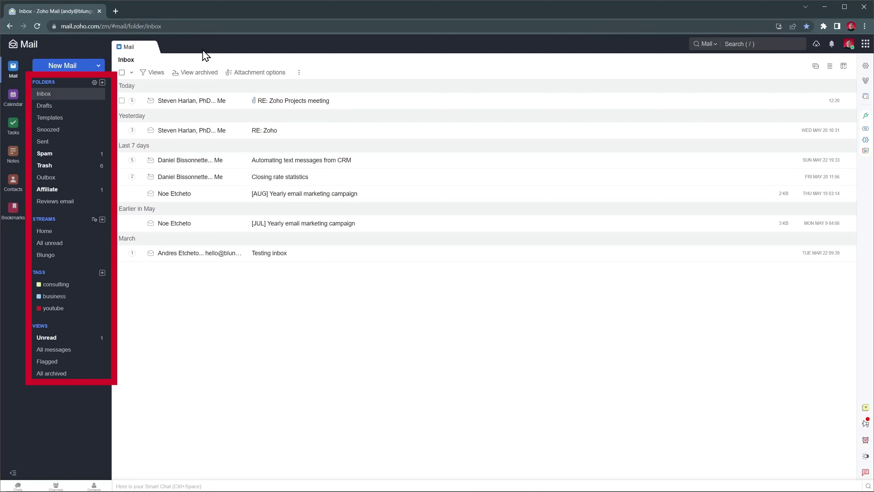
click(99, 66)
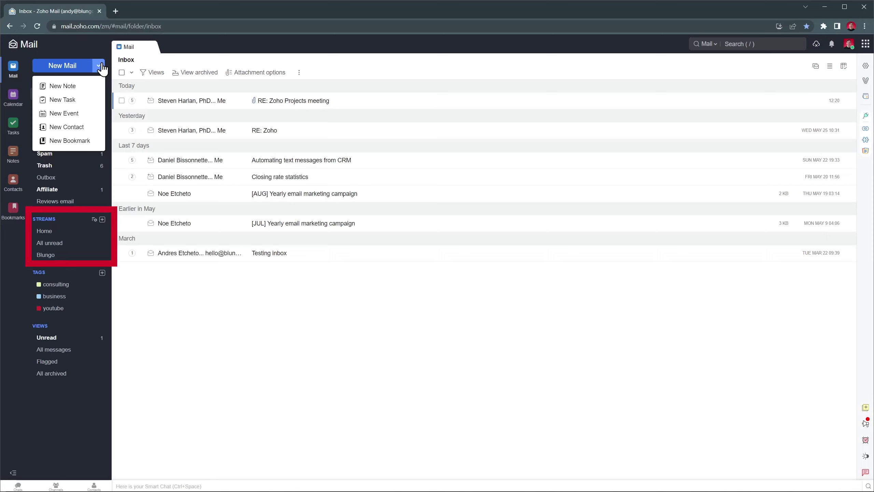
click(46, 258)
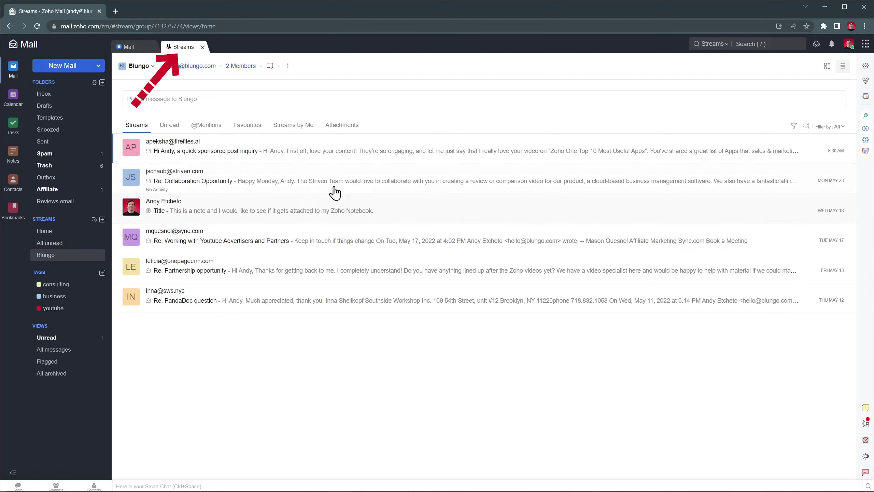
- Search only Mail for 'testing inbox' and open the matching Testing inbox email
click(714, 52)
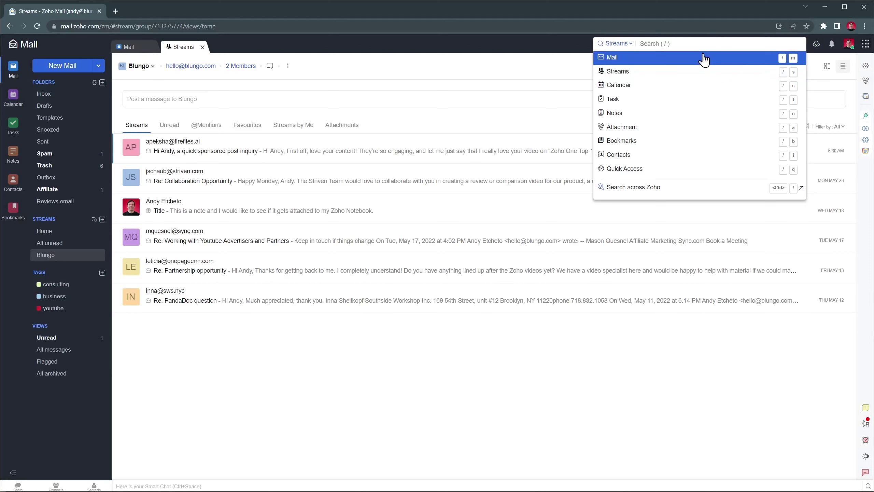
click(702, 55)
text(testing inbox)
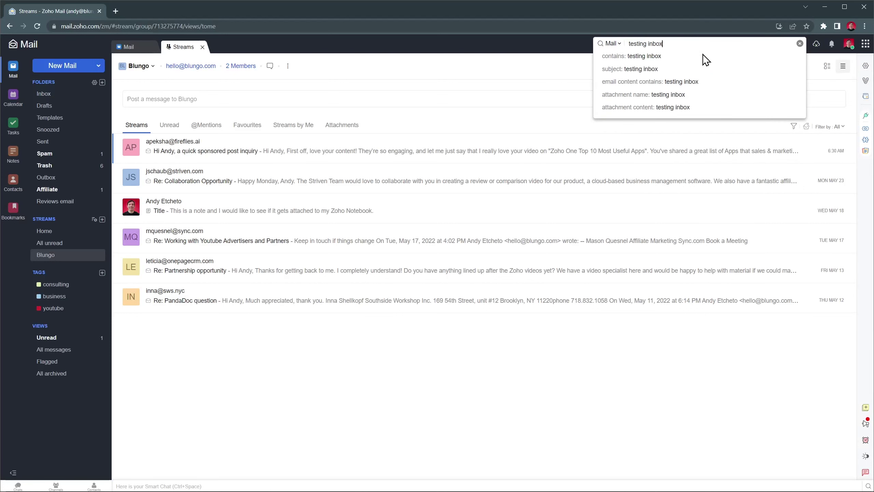
key(Return)
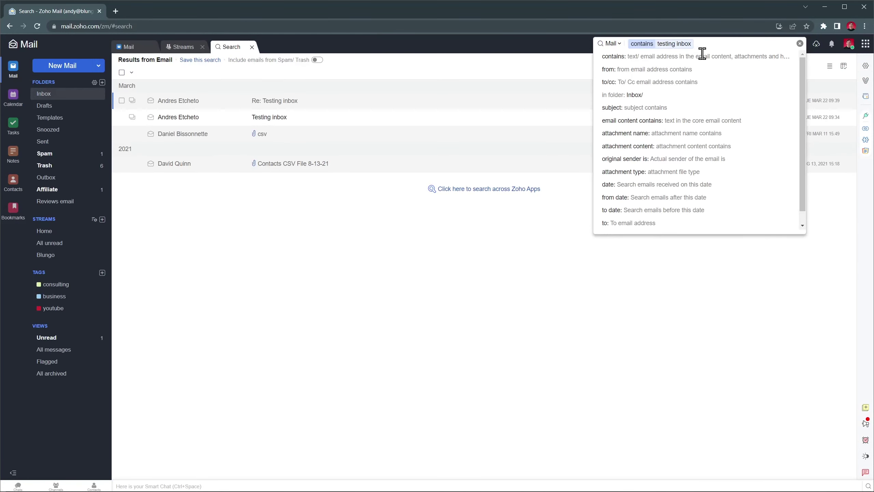
click(289, 116)
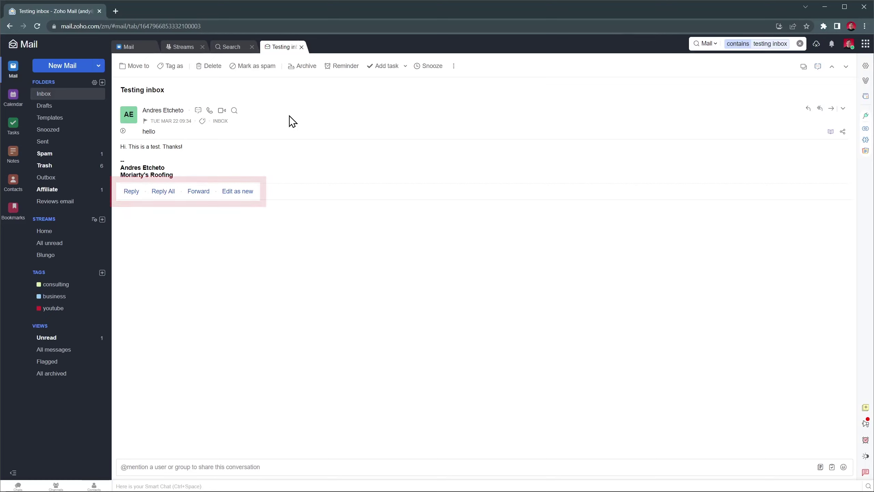
- Start a reply to Testing inbox and check the template, signature and HTML options without inserting anything
click(134, 193)
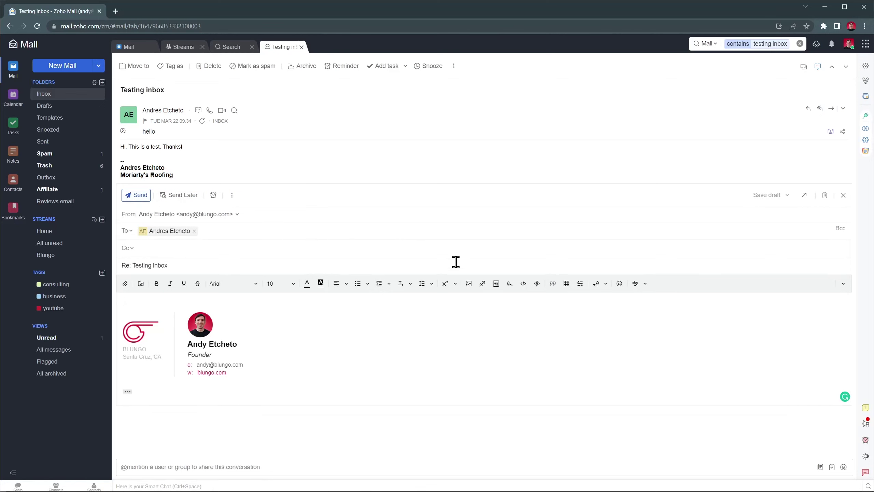
click(495, 283)
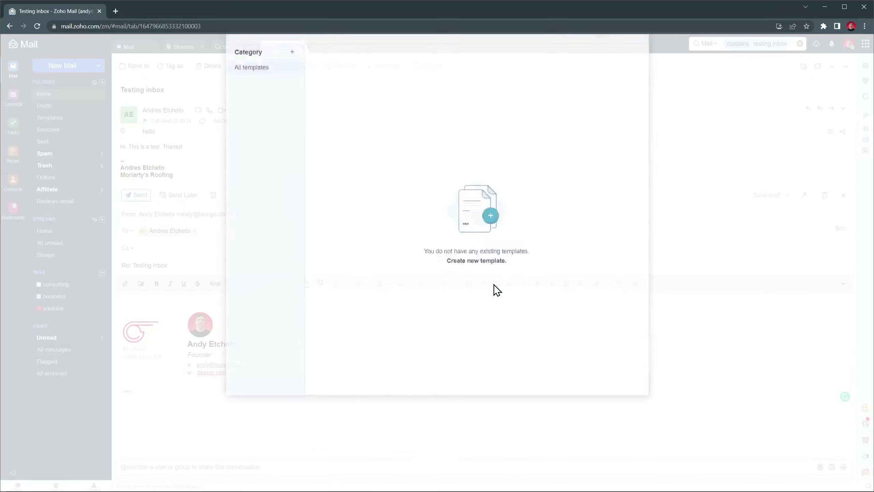
click(633, 75)
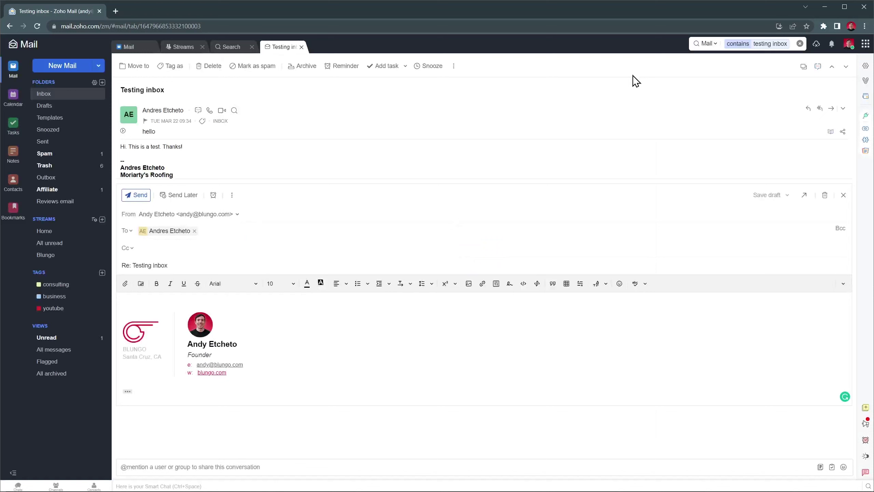
click(510, 284)
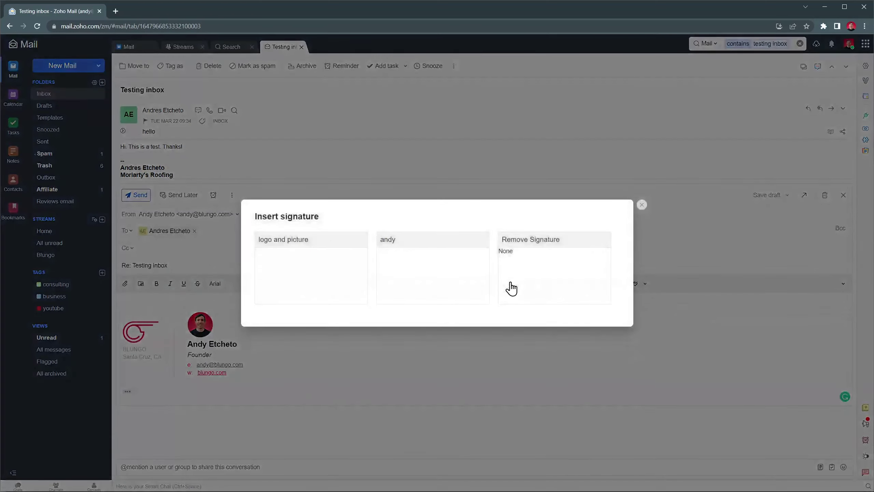
click(642, 205)
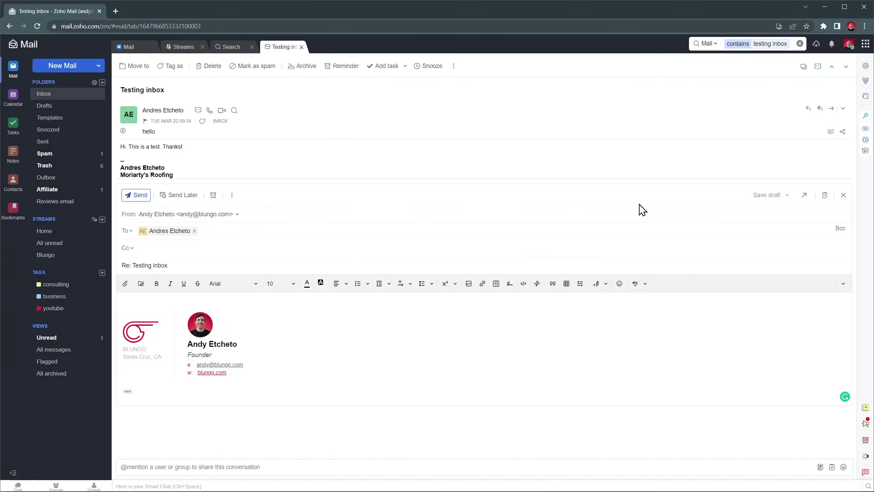
click(525, 283)
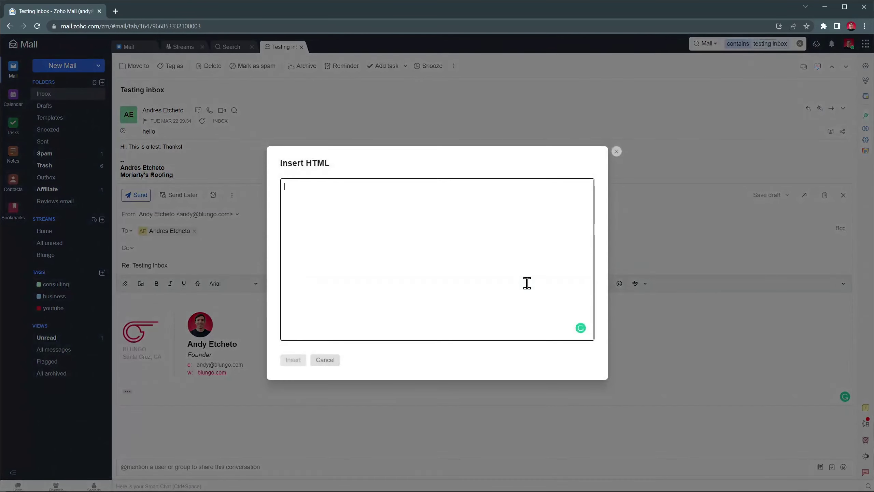
click(616, 152)
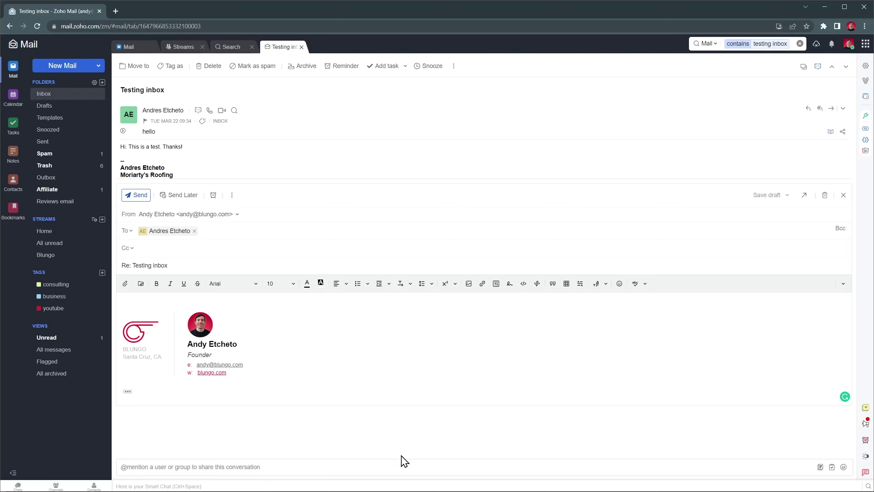
click(398, 467)
text(@noe)
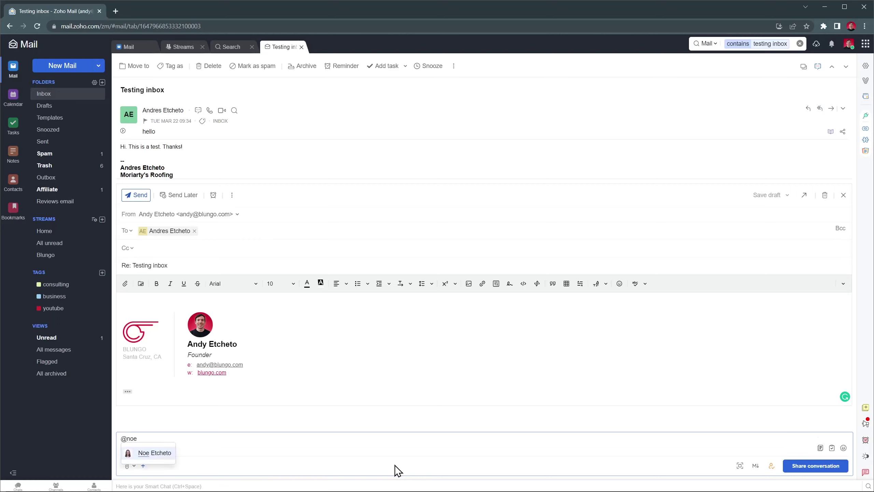
key(Return)
text(What do you think?)
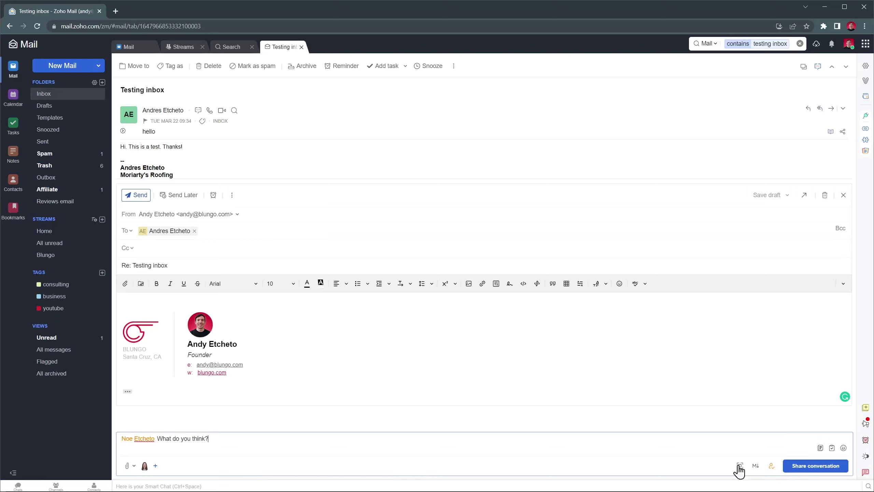
click(797, 469)
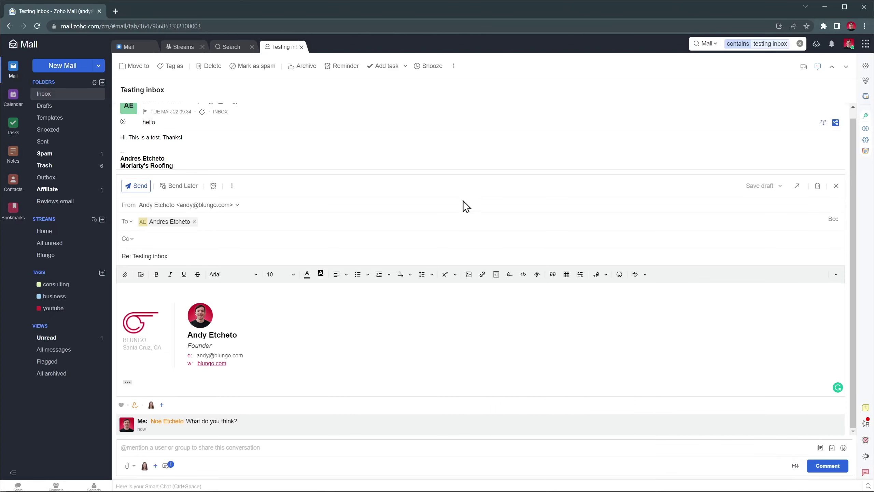
- Close the Testing inbox, search results and Streams tabs
middle_click(278, 48)
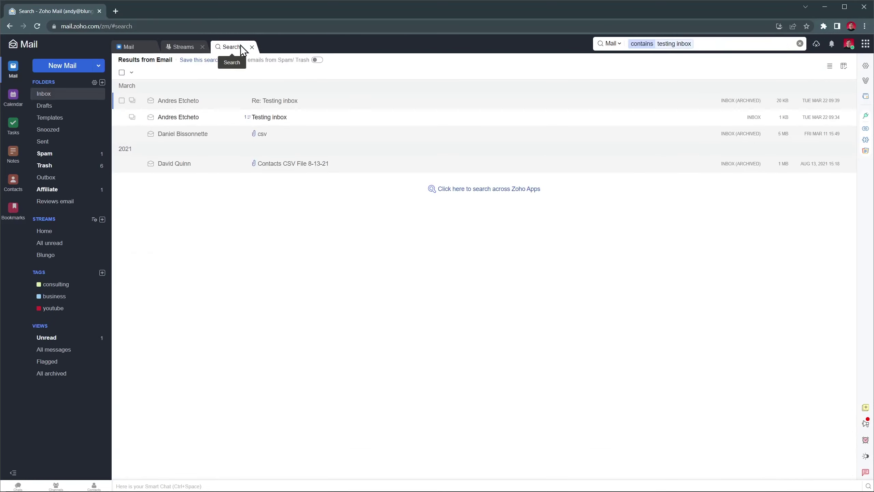
middle_click(241, 46)
middle_click(203, 46)
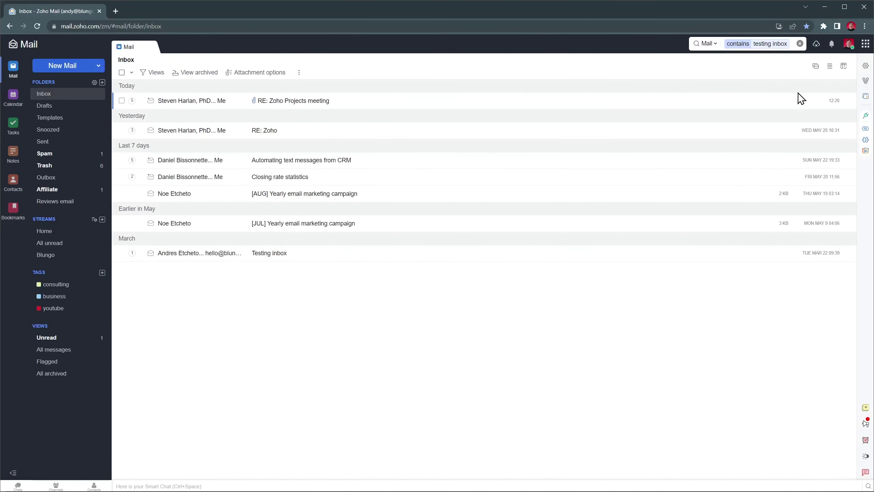
- Preview the Calendar, CRM, Meeting and Notebook side widgets, then show the Extensions list
click(866, 98)
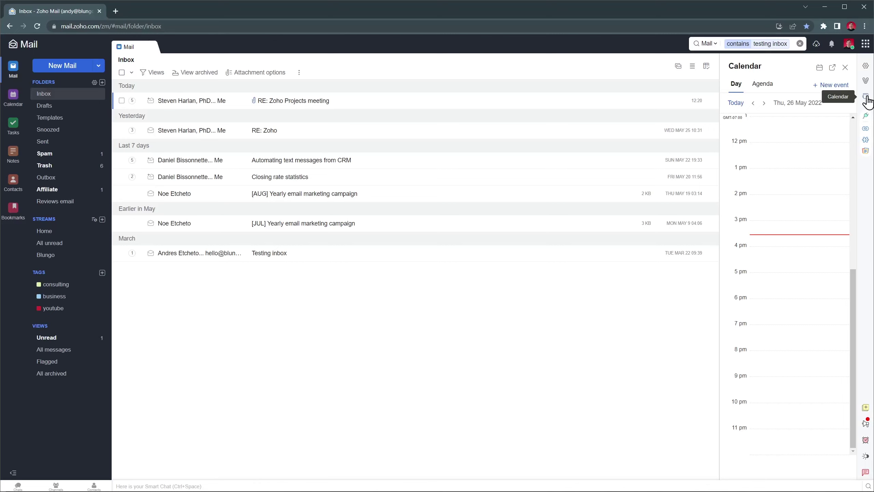
click(865, 130)
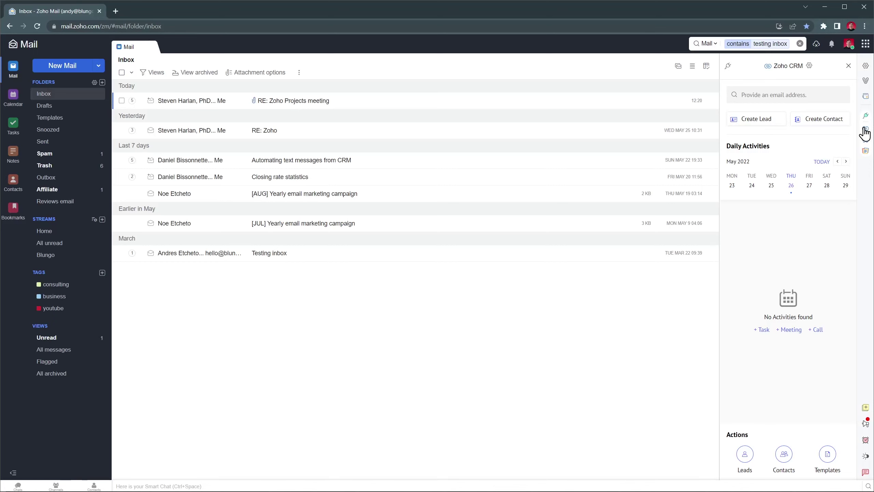
click(865, 141)
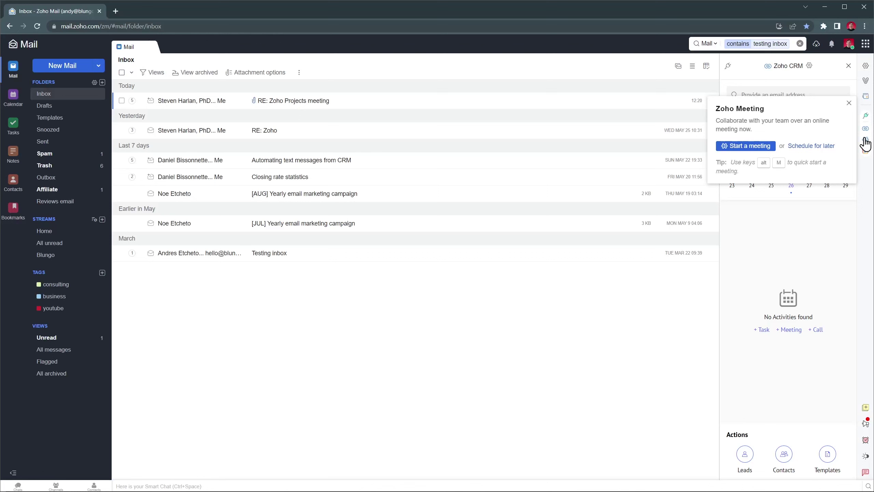
click(866, 152)
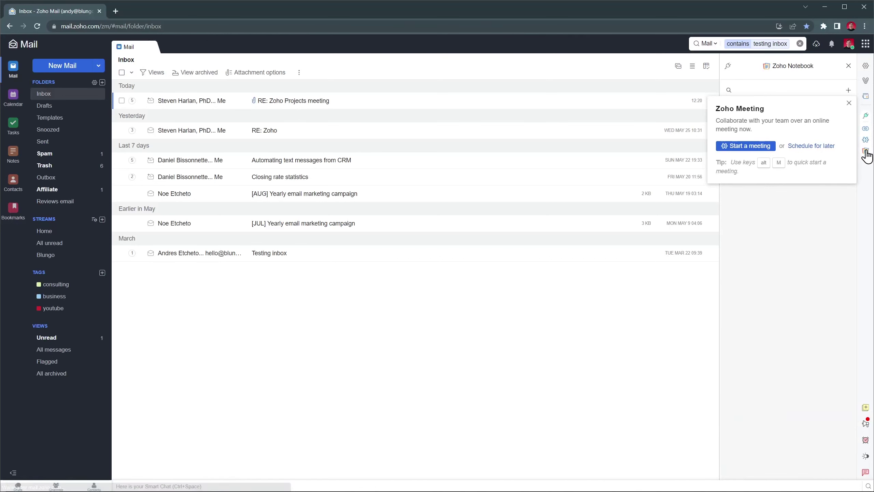
click(849, 104)
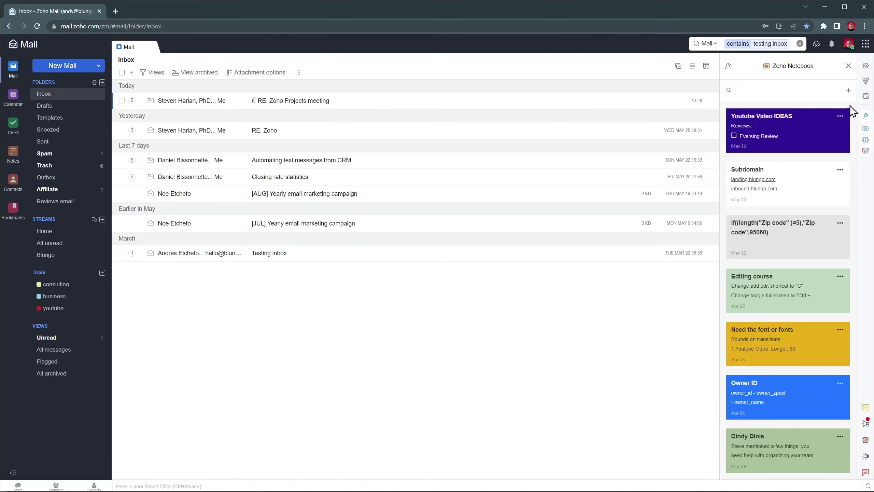
click(729, 69)
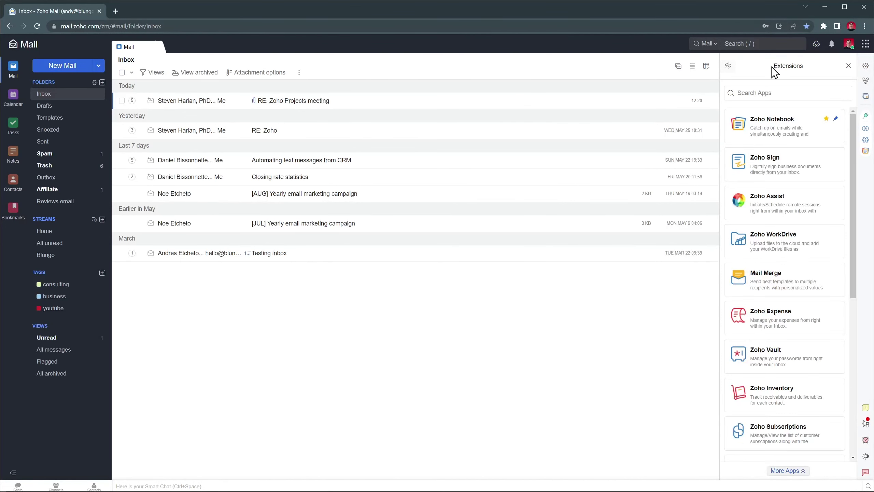
- Open the Settings page from the gear icon and close the Extensions panel
click(866, 69)
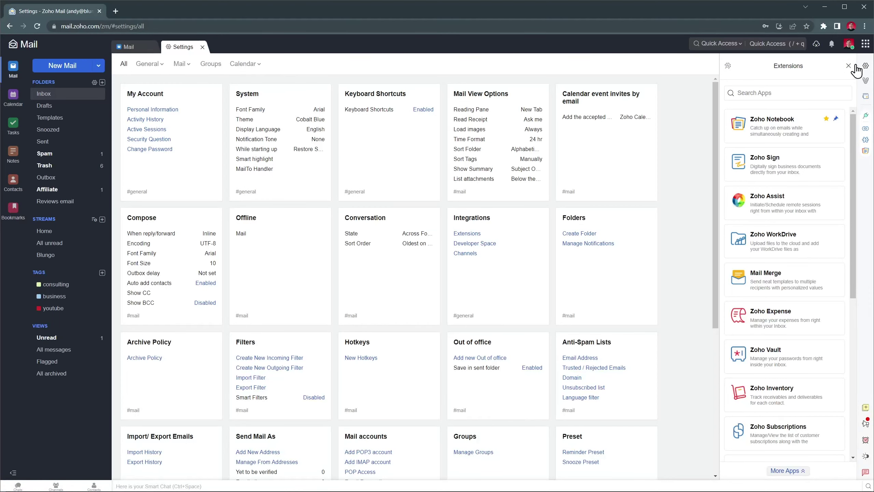
click(849, 67)
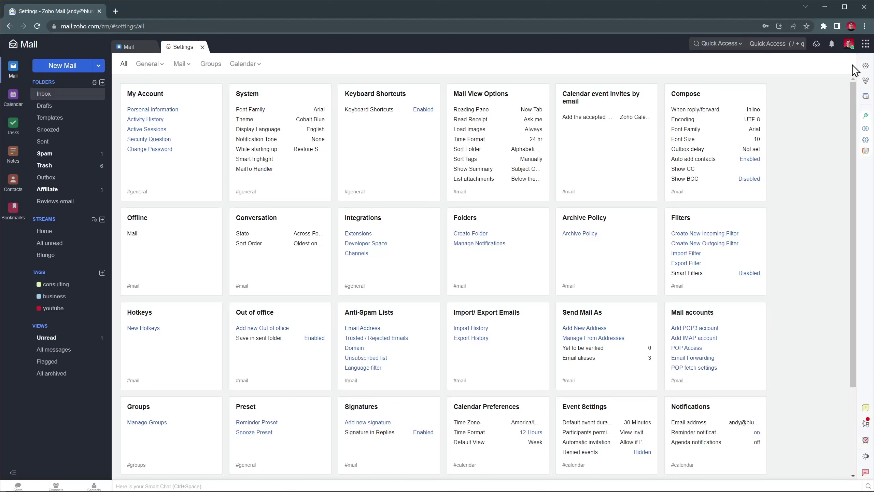
- Open the account profile panel from the avatar in the top bar
click(849, 44)
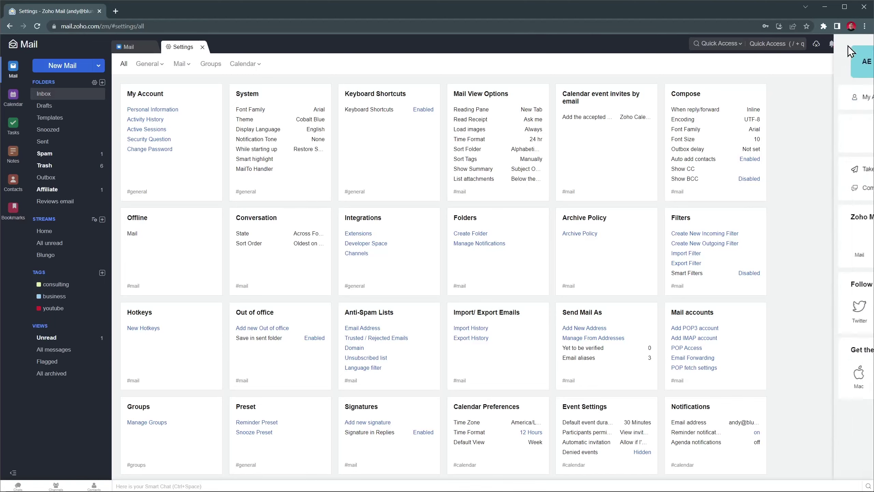